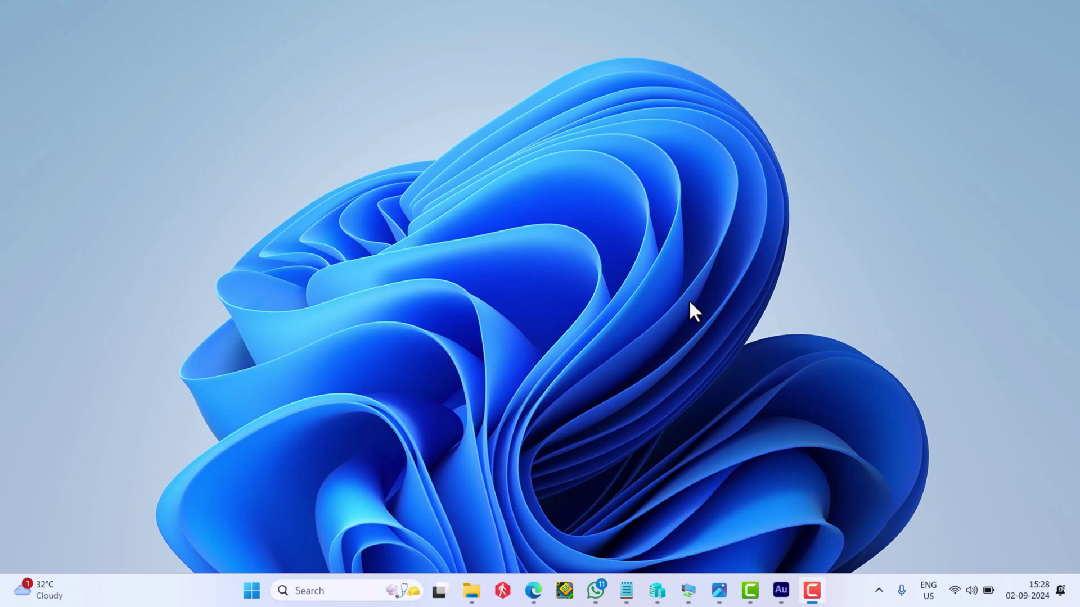
Download winrar-x64-701.exe, the WinRAR 7.01 English 64-bit installer, from the Edge download page.
{"action": "left_click", "coordinate": [719, 591]}
{"action": "left_click", "coordinate": [534, 591]}
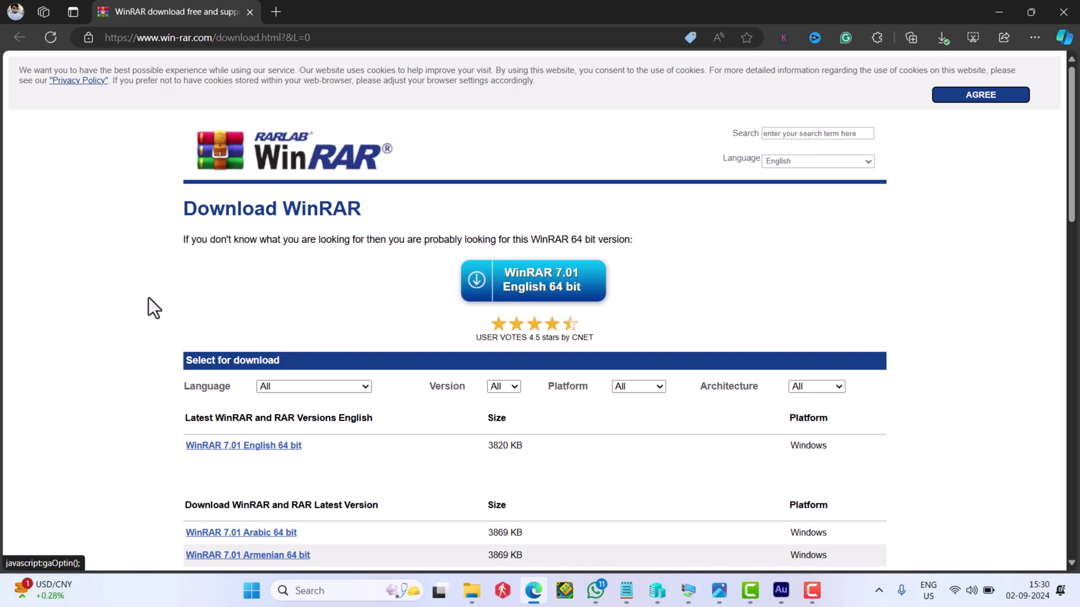
{"action": "left_click", "coordinate": [490, 295]}
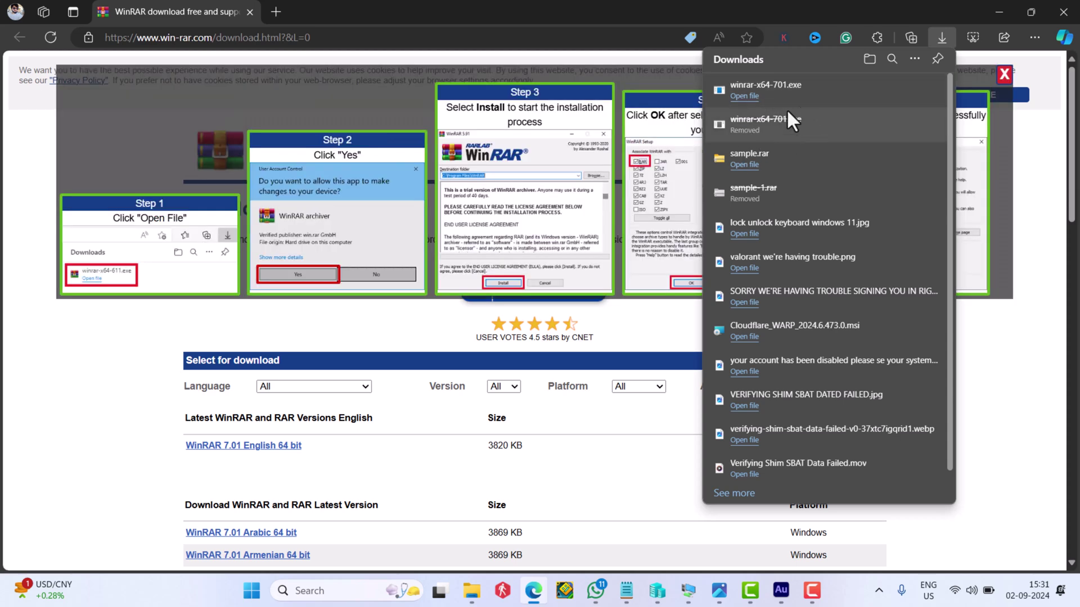
Run winrar-x64-701.exe and install WinRAR to C:\Program Files\WinRAR with JAR association enabled.
{"action": "left_click", "coordinate": [746, 96]}
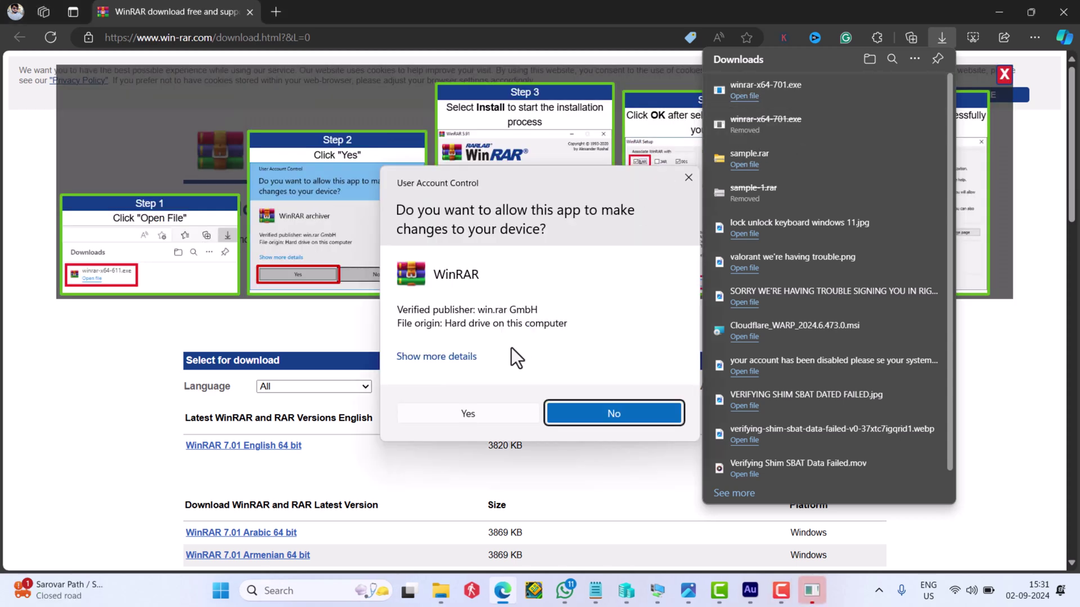
{"action": "left_click", "coordinate": [473, 413]}
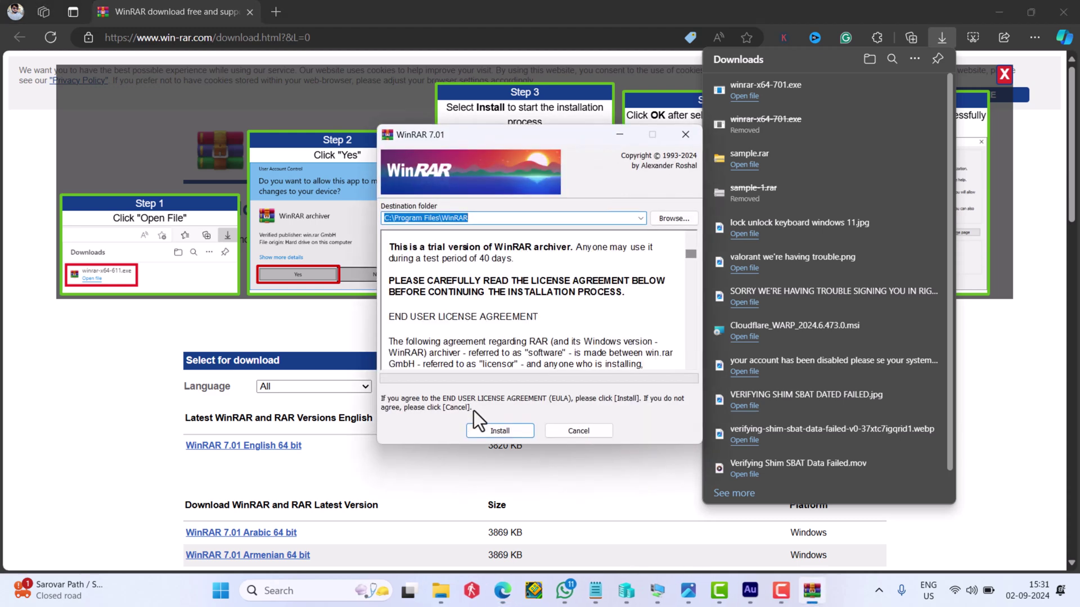
{"action": "left_click", "coordinate": [489, 433]}
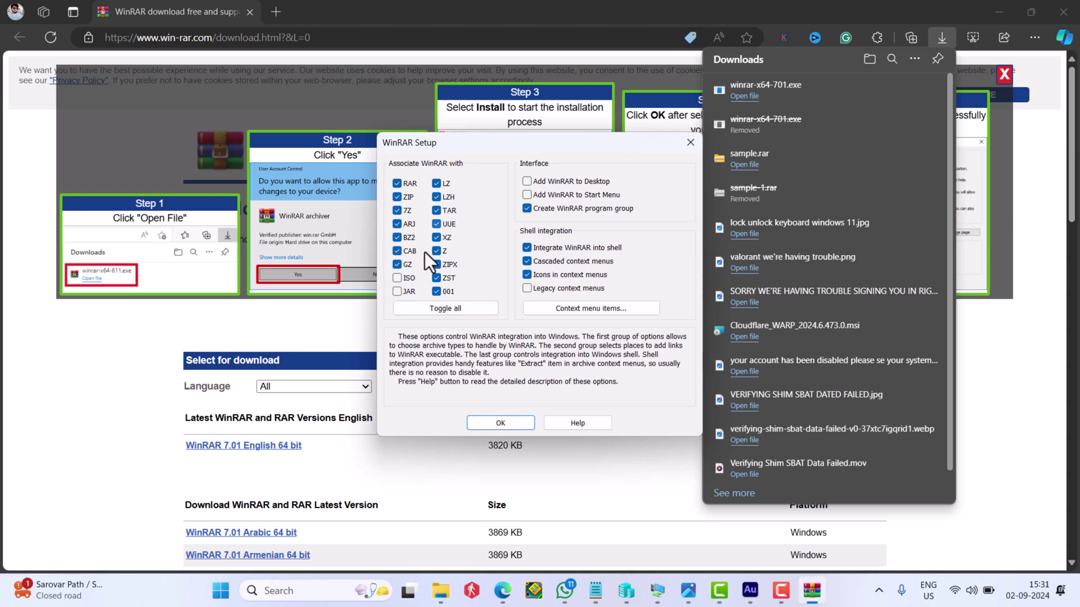
{"action": "left_click", "coordinate": [399, 289]}
{"action": "left_click", "coordinate": [502, 424]}
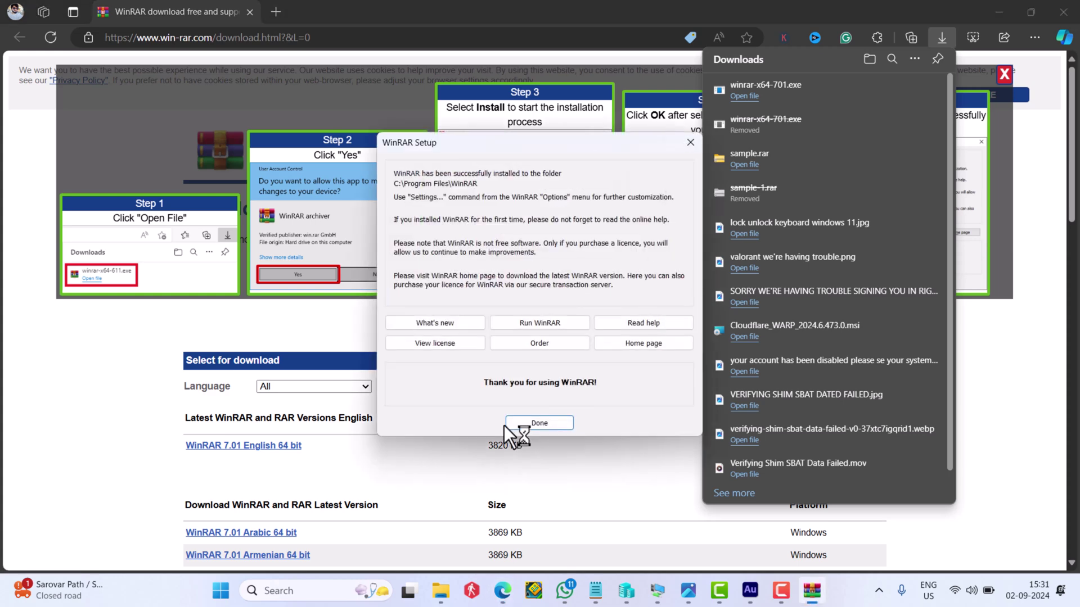
{"action": "left_click", "coordinate": [535, 424]}
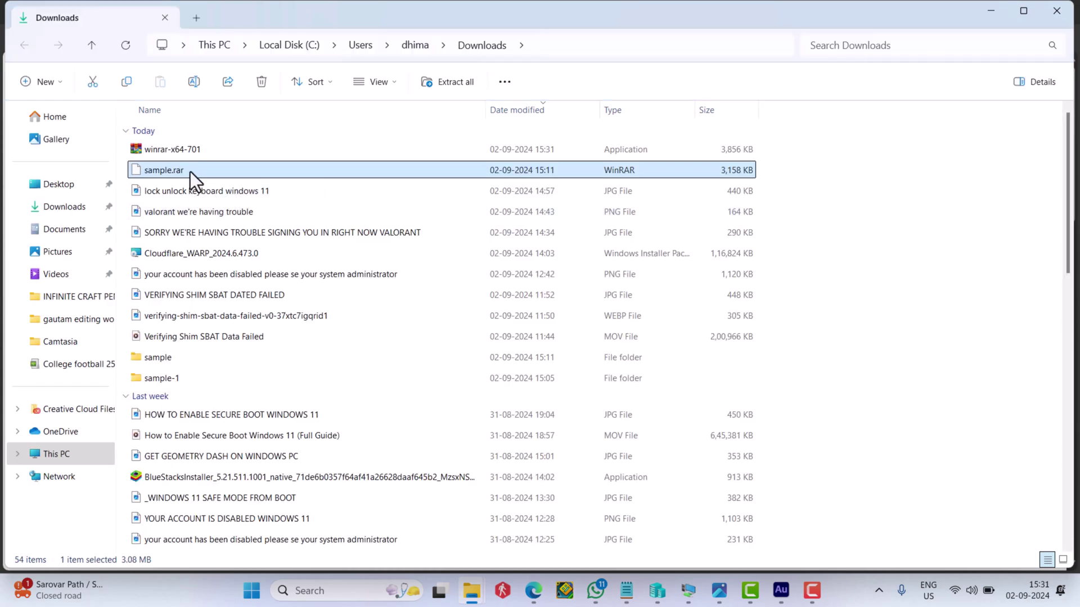
Extract sample.rar with WinRAR's 'Extract to sample\' command, overwriting the existing file.
{"action": "right_click", "coordinate": [189, 171]}
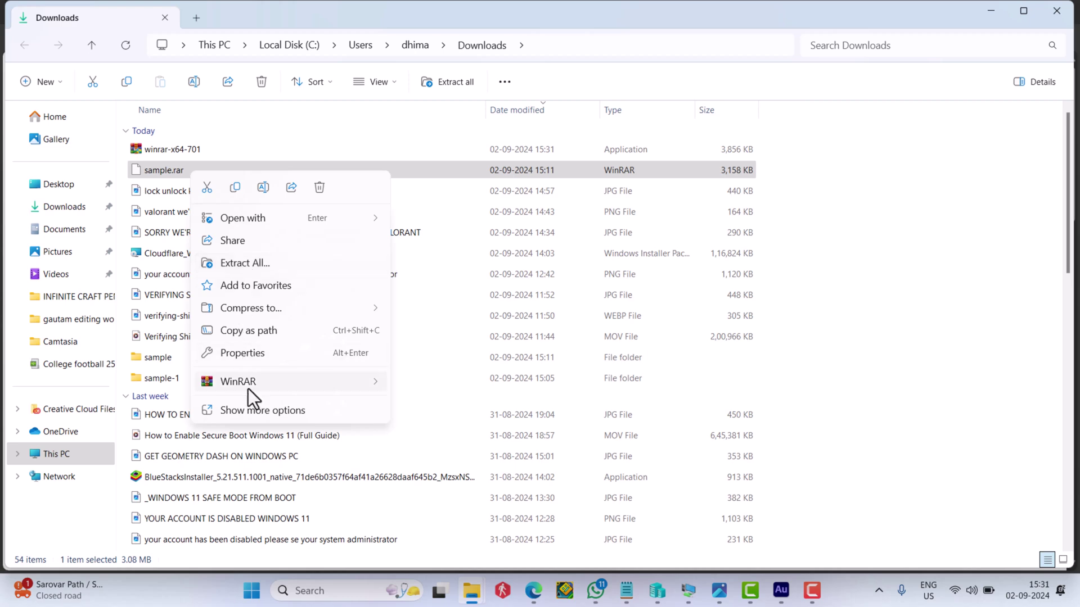
{"action": "mouse_move", "coordinate": [238, 381]}
{"action": "left_click", "coordinate": [435, 432]}
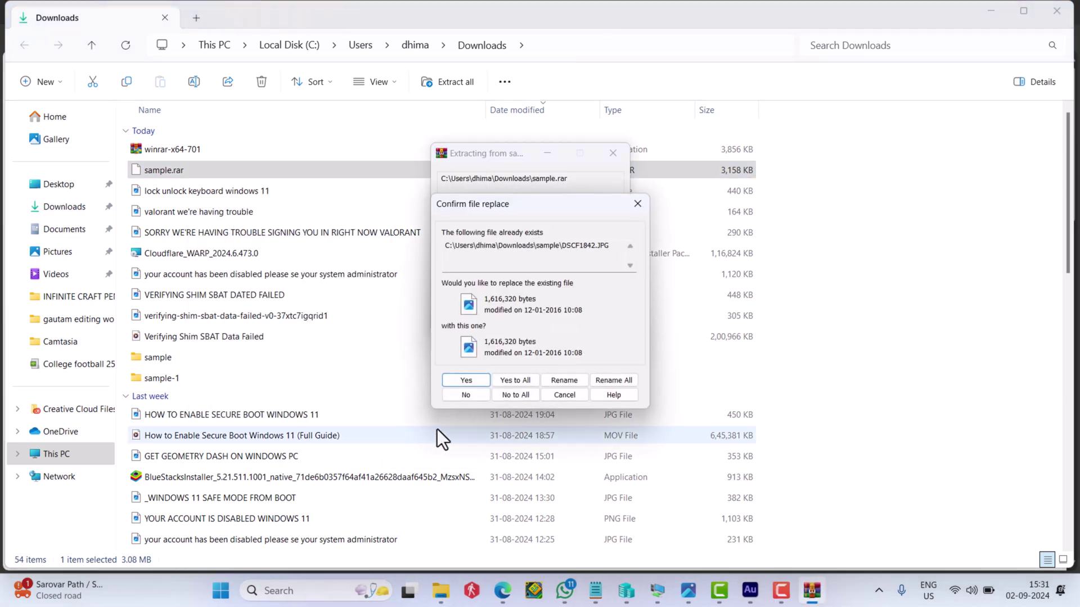
{"action": "left_click", "coordinate": [506, 384]}
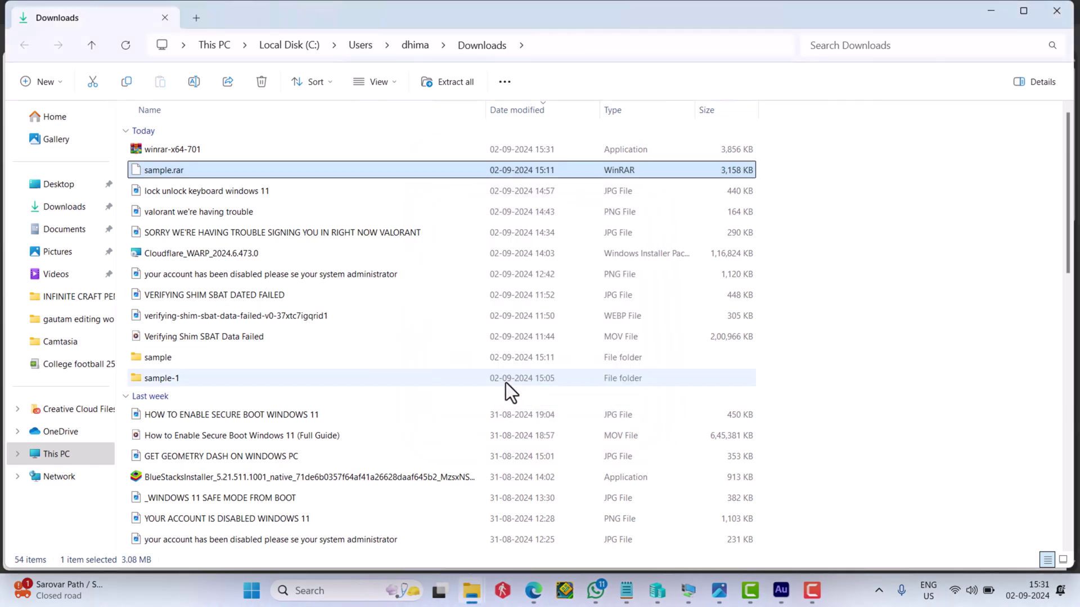